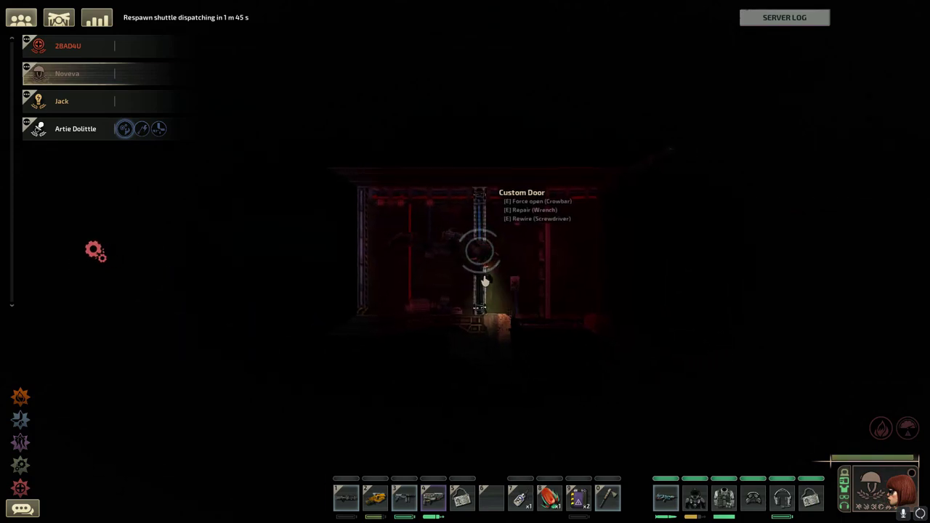
Step: Climb down out of the submarine into the water, briefly hiding and restoring the inventory bar
{"action": "key", "text": "s"}
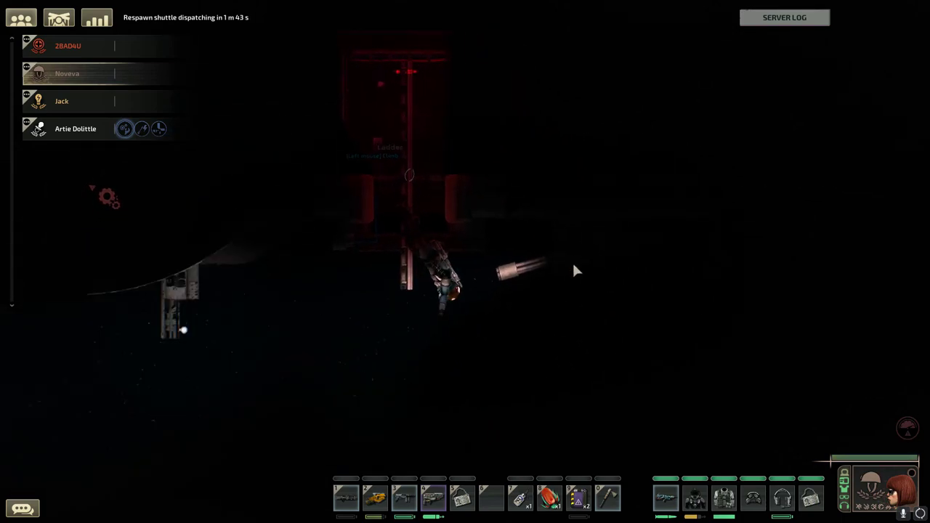
{"action": "key", "text": "s"}
{"action": "key", "text": "Tab"}
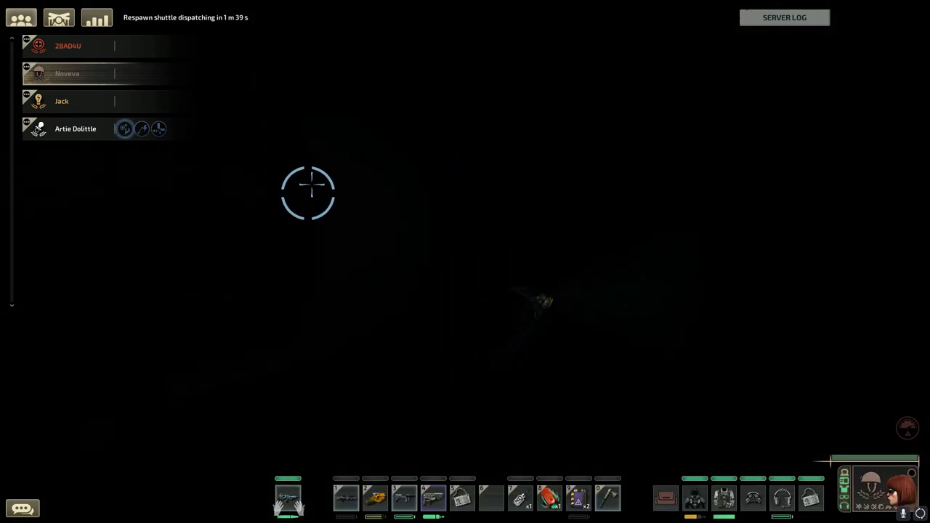
Step: Swim out through the dark water past the lit structure and across the seabed
{"action": "key", "text": "s"}
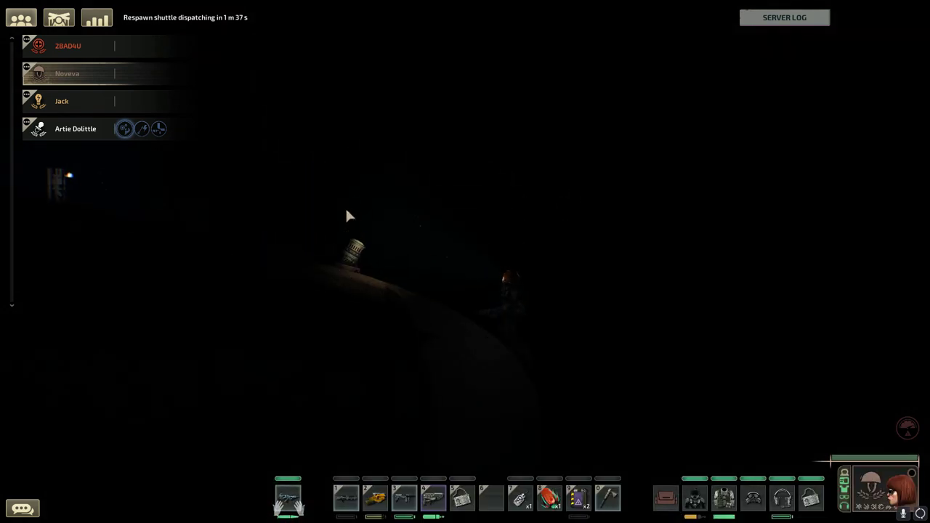
{"action": "key", "text": "d"}
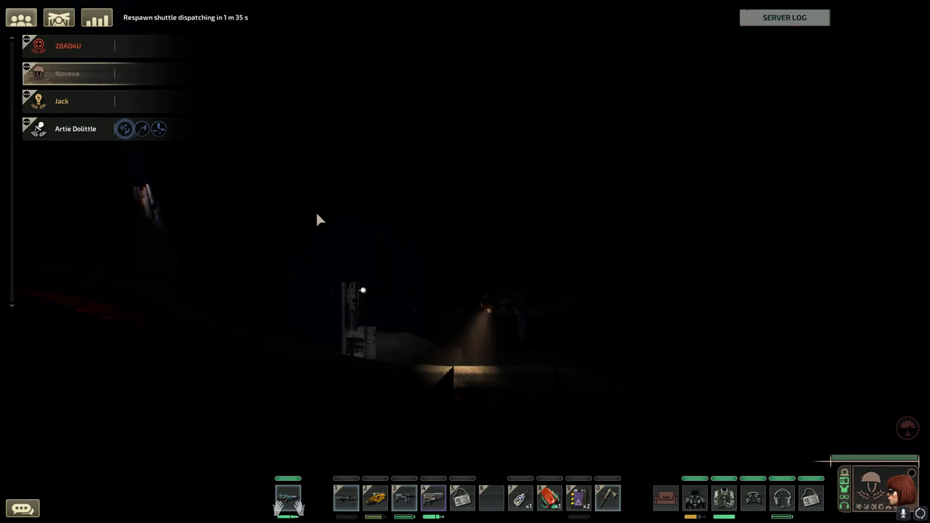
{"action": "key", "text": "d"}
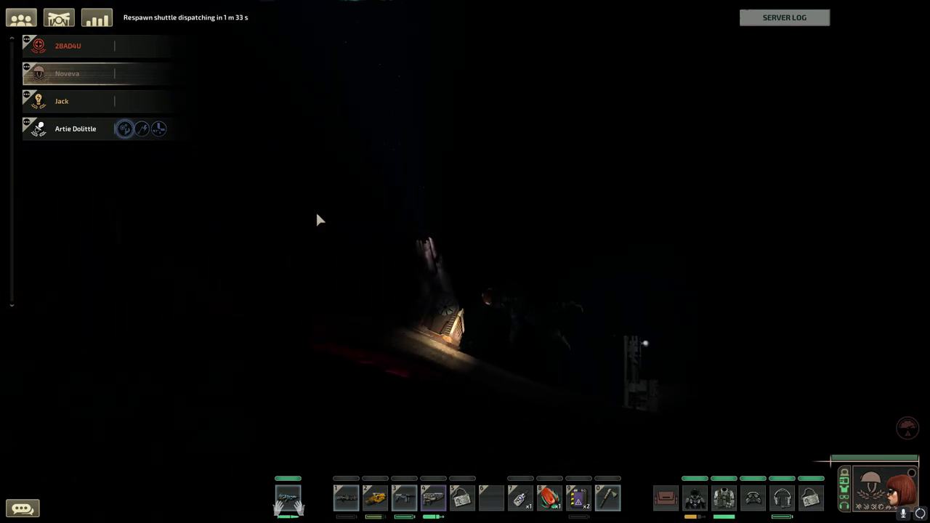
{"action": "key", "text": "d"}
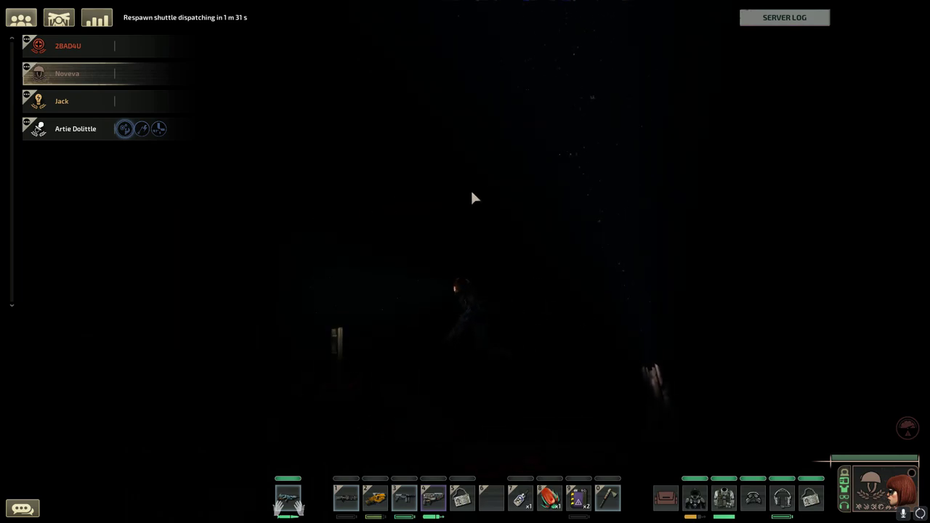
{"action": "key", "text": "s"}
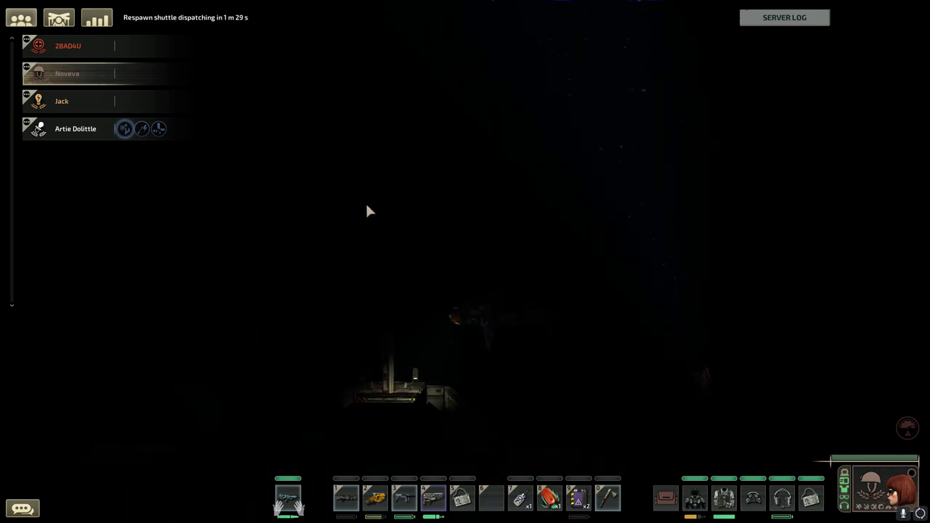
{"action": "key", "text": "s"}
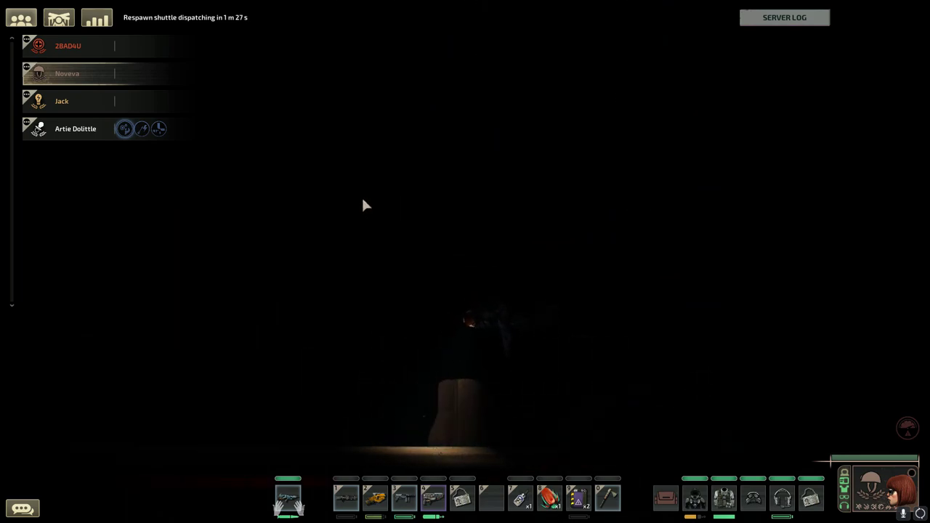
Step: Keep swimming past the red-lit structure toward the tower, hunting for a Moloch
{"action": "key", "text": "a"}
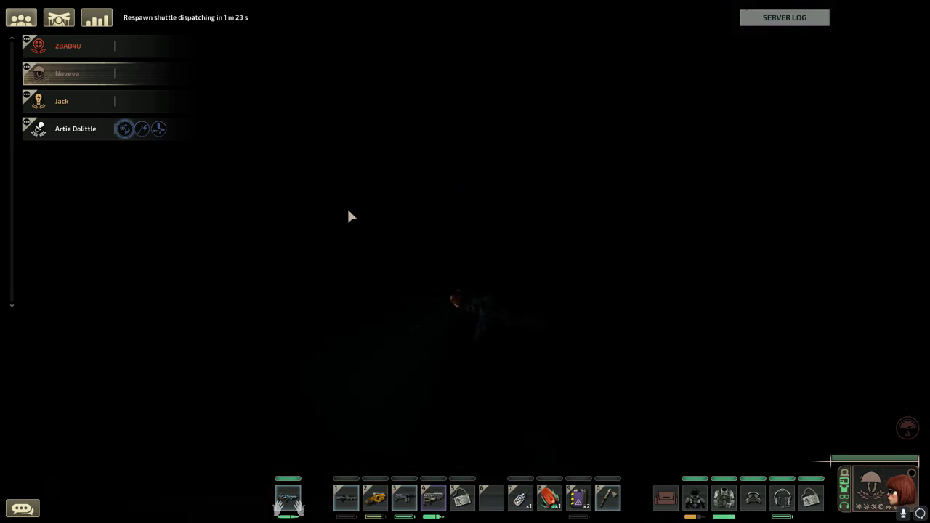
{"action": "key", "text": "s"}
{"action": "key", "text": "d"}
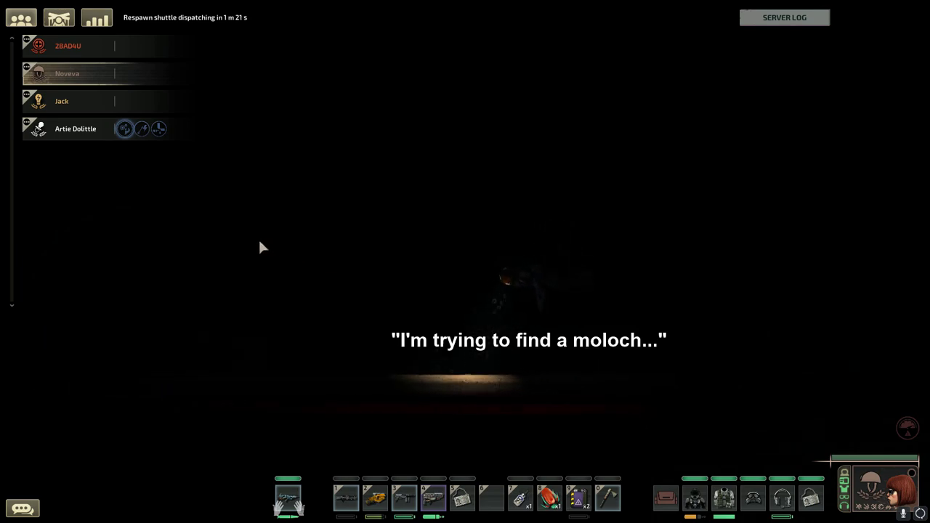
{"action": "key", "text": "d"}
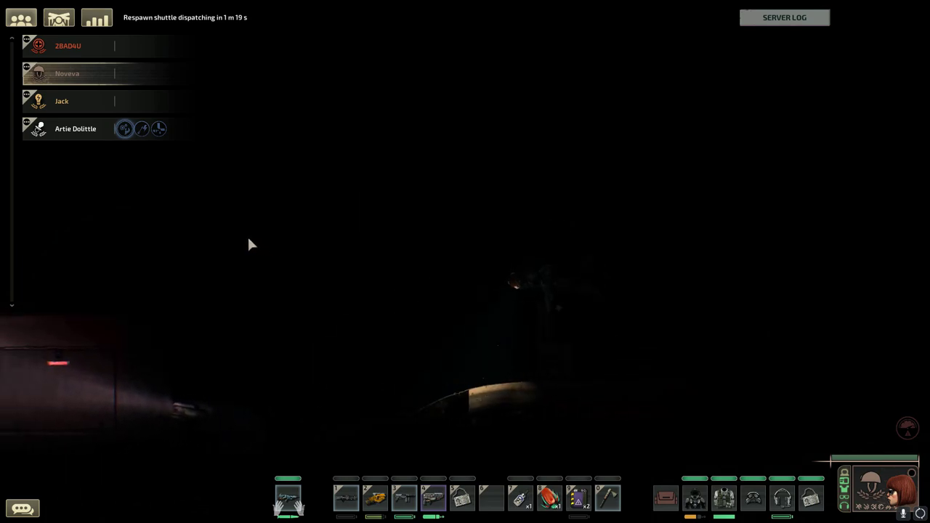
{"action": "key", "text": "a"}
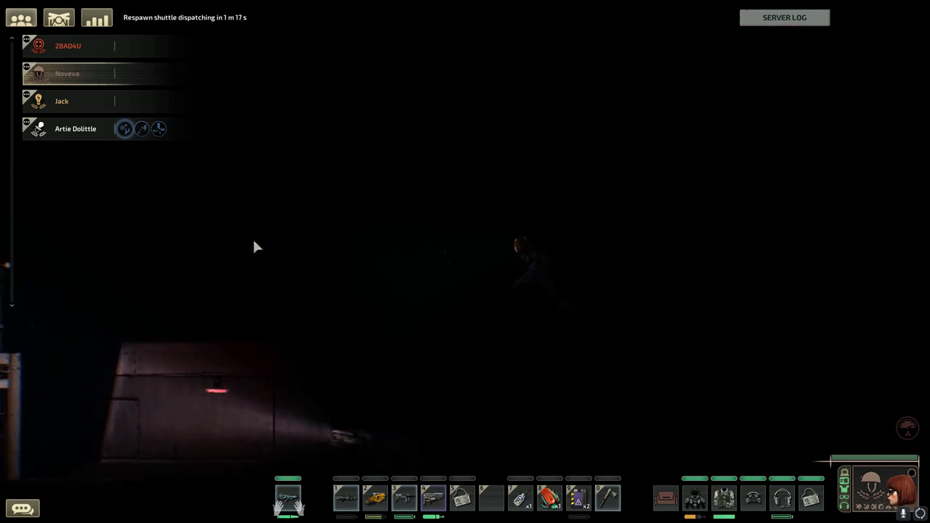
{"action": "key", "text": "a"}
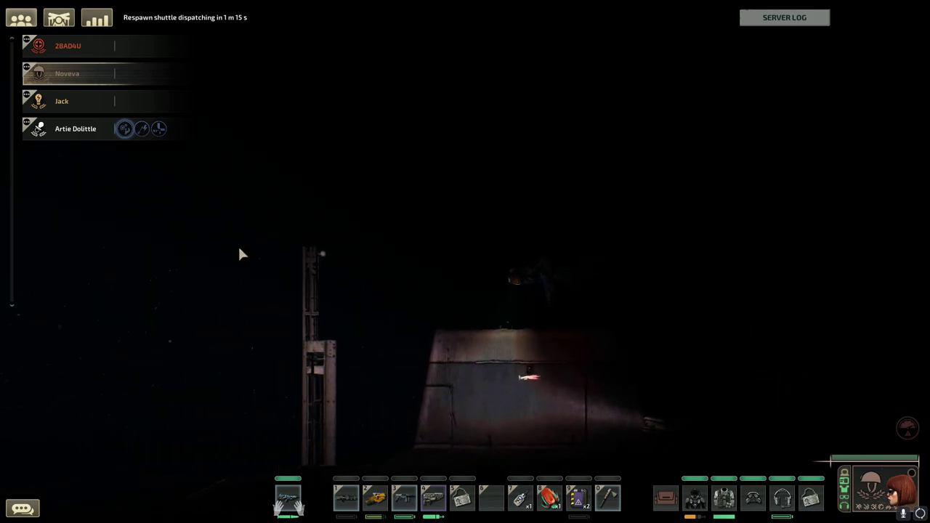
Step: Swim left past the tower and upward into open water
{"action": "key", "text": "a"}
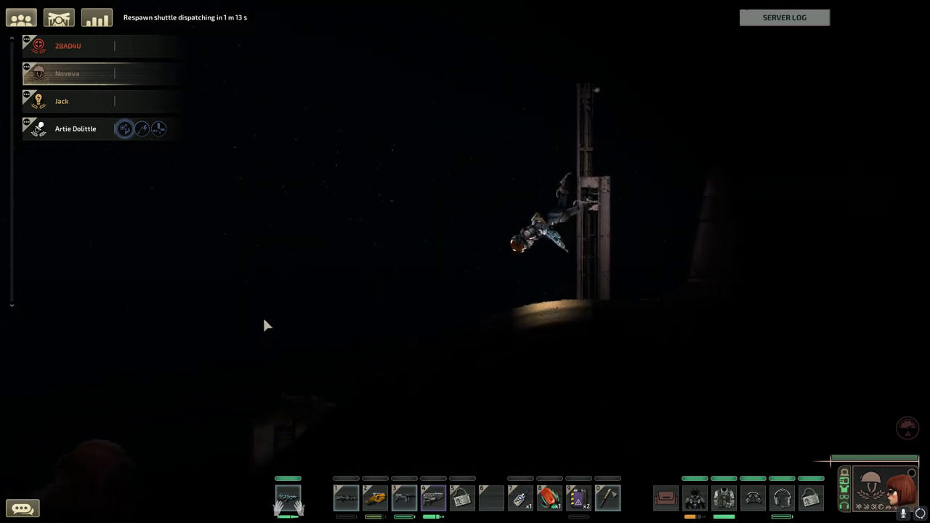
{"action": "key", "text": "a"}
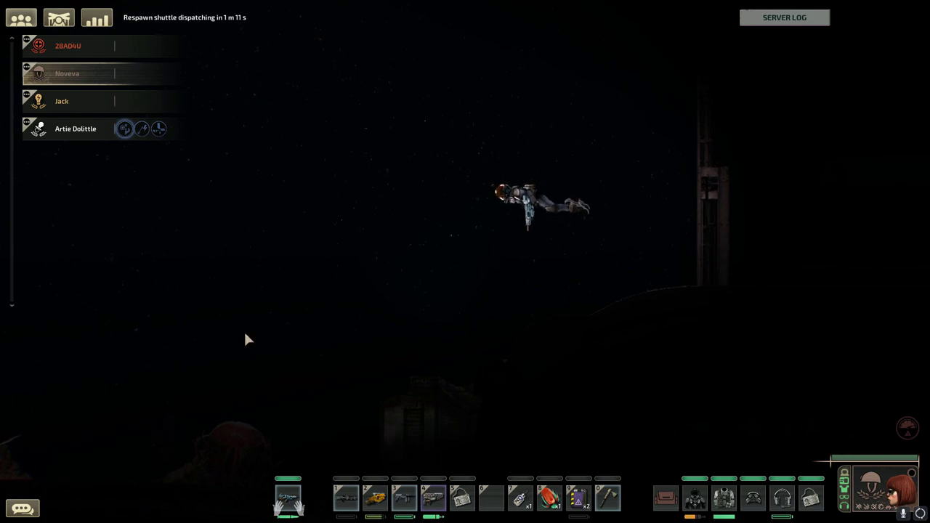
{"action": "key", "text": "w"}
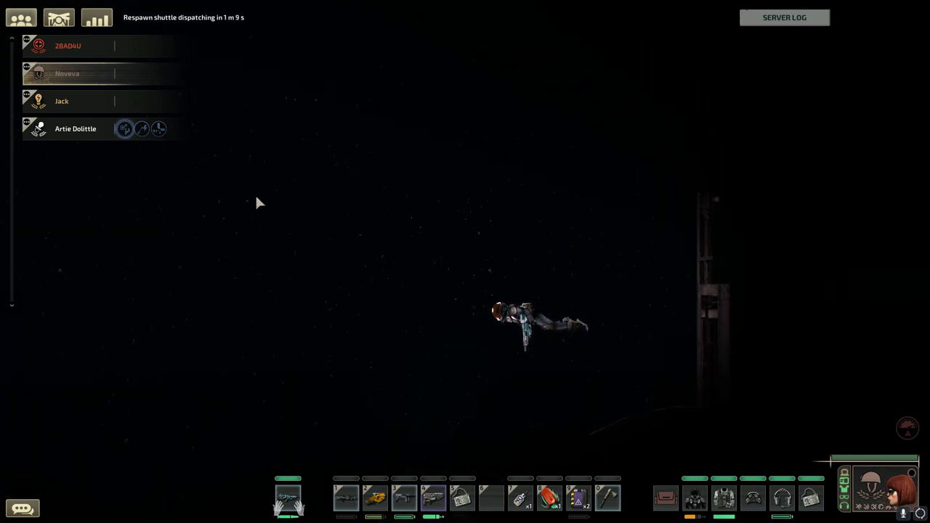
{"action": "key", "text": "w"}
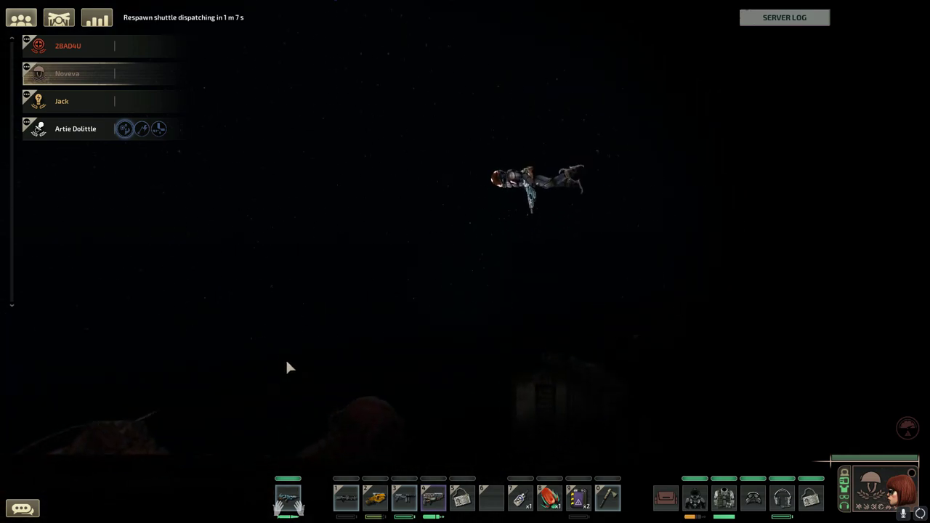
Step: Aim the gun up into the water, then holster it with hotbar key 1
{"action": "key", "text": "w"}
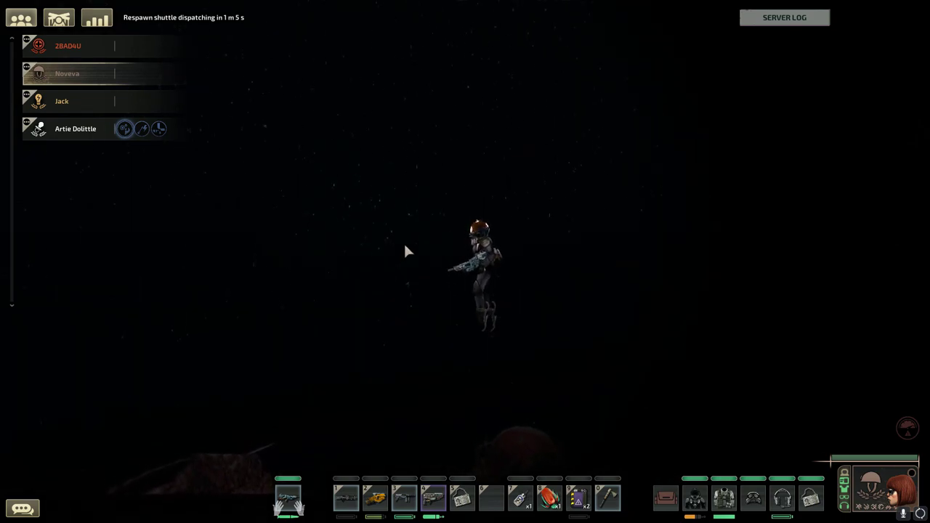
{"action": "right_click", "coordinate": [463, 129]}
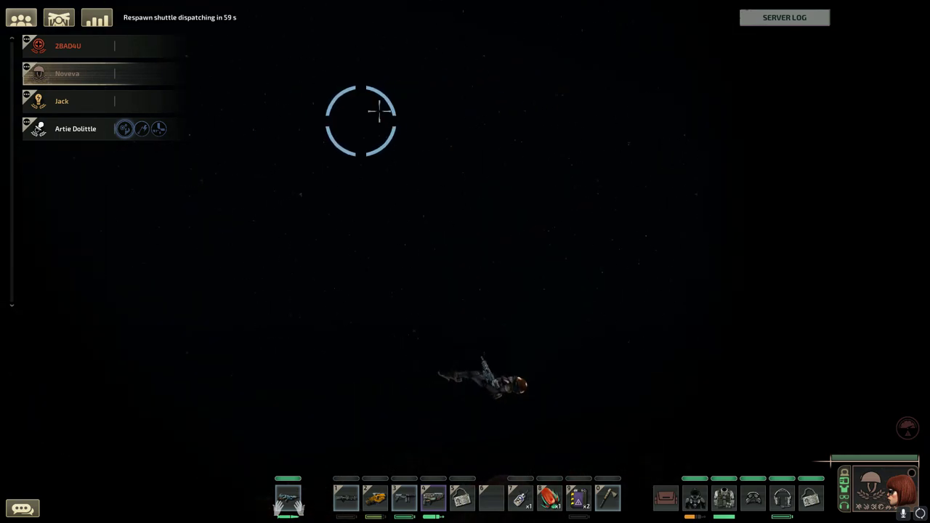
{"action": "key", "text": "w"}
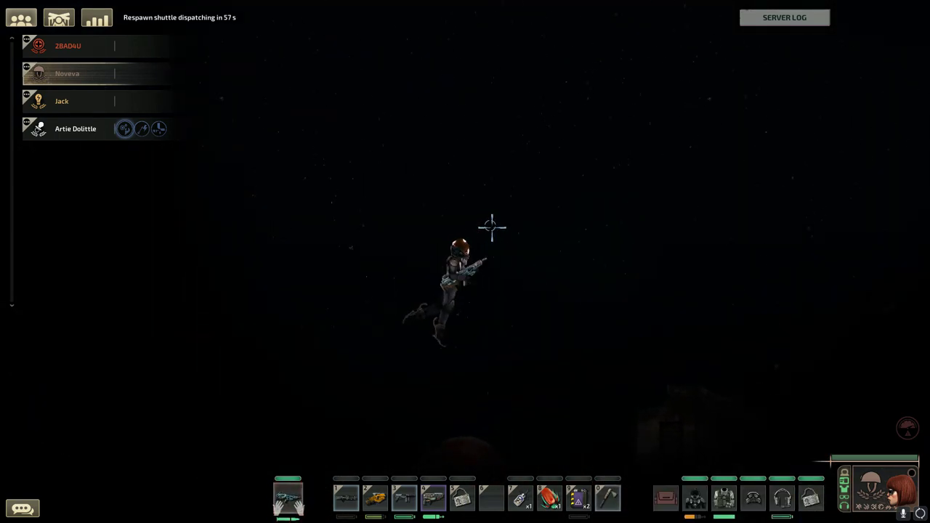
{"action": "key", "text": "1"}
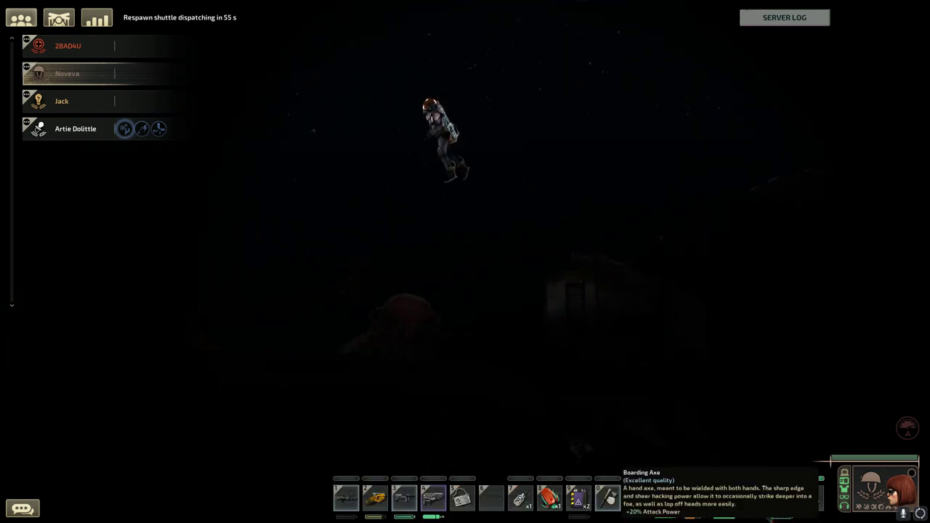
Step: Equip the Boarding Axe from the hotbar to fight the Moloch
{"action": "double_click", "coordinate": [607, 498]}
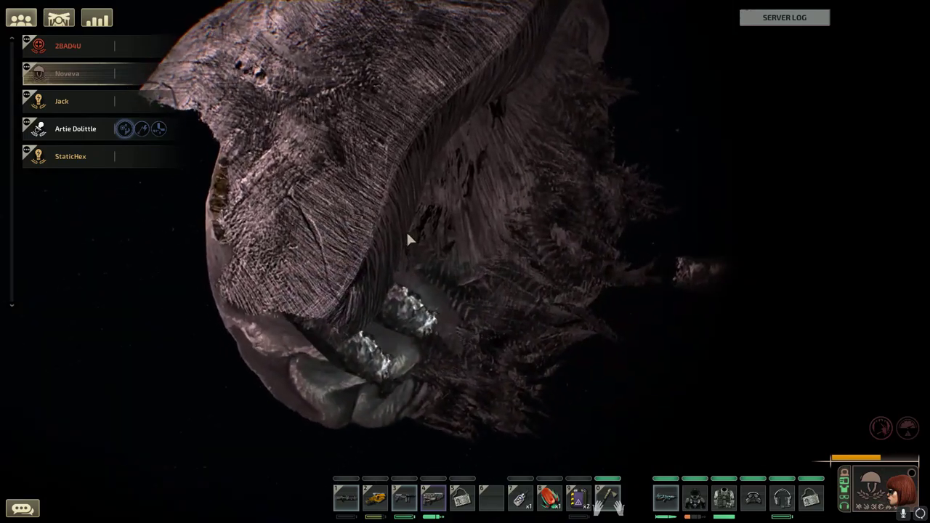
Step: Loot the Unidentified Genetic Material from the Moloch corpse and close its inventory
{"action": "key", "text": "g"}
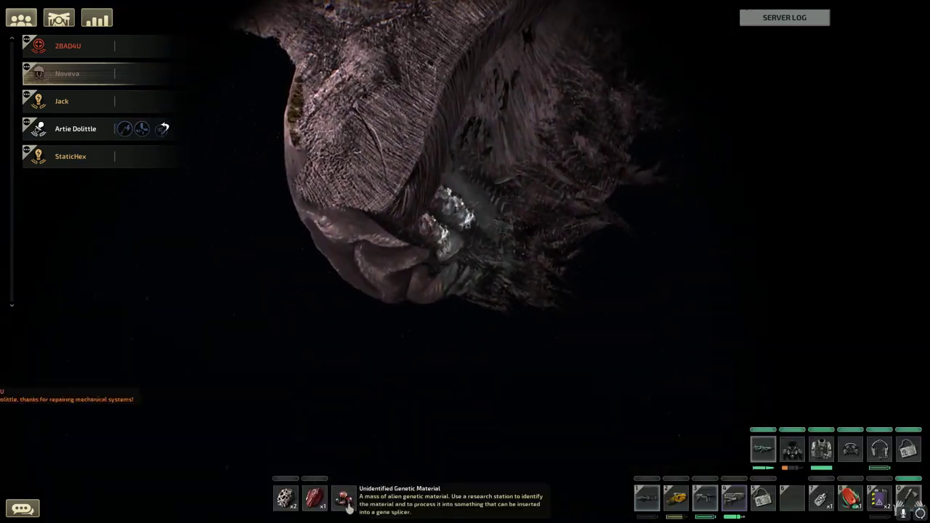
{"action": "double_click", "coordinate": [346, 500]}
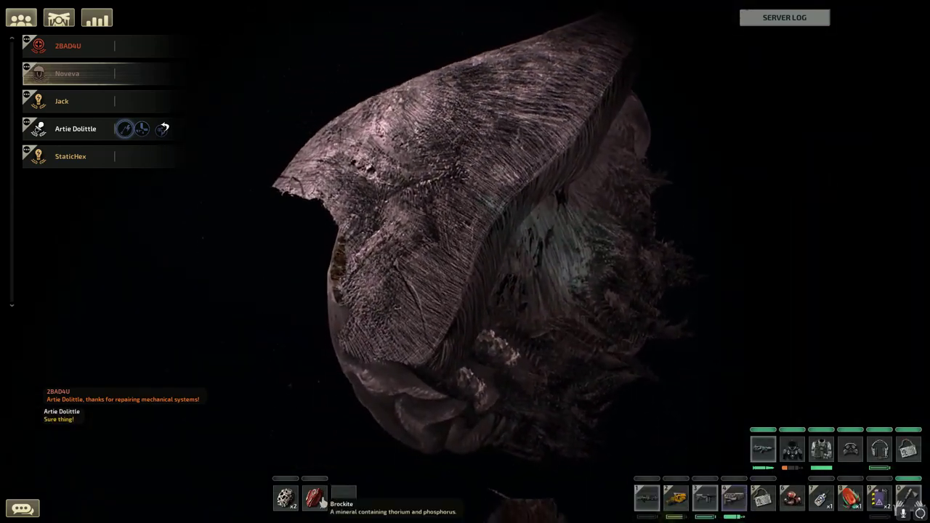
{"action": "key", "text": "g"}
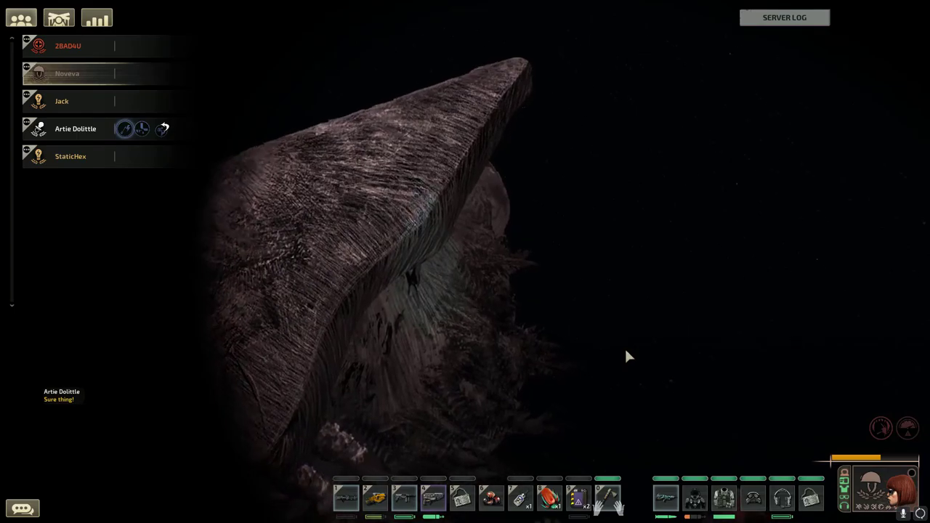